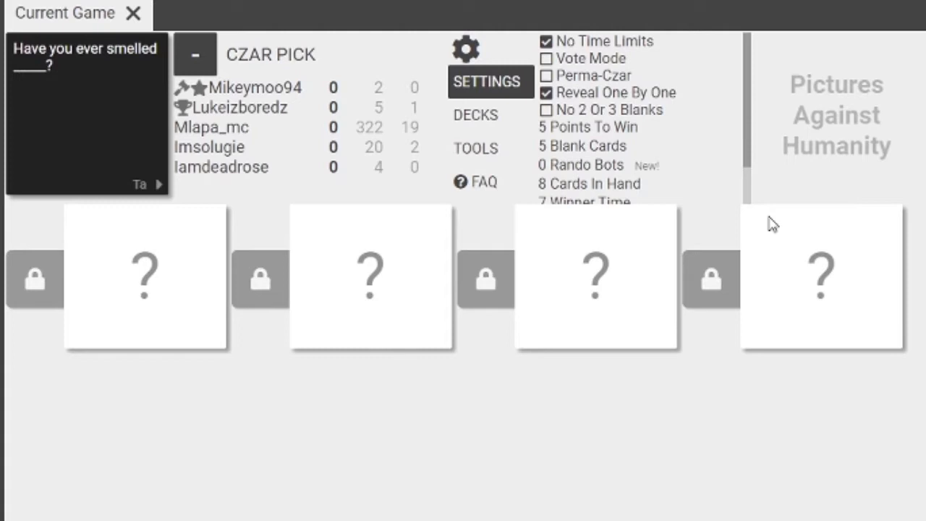
Reveal the first face-down answer card of the round.
click(160, 235)
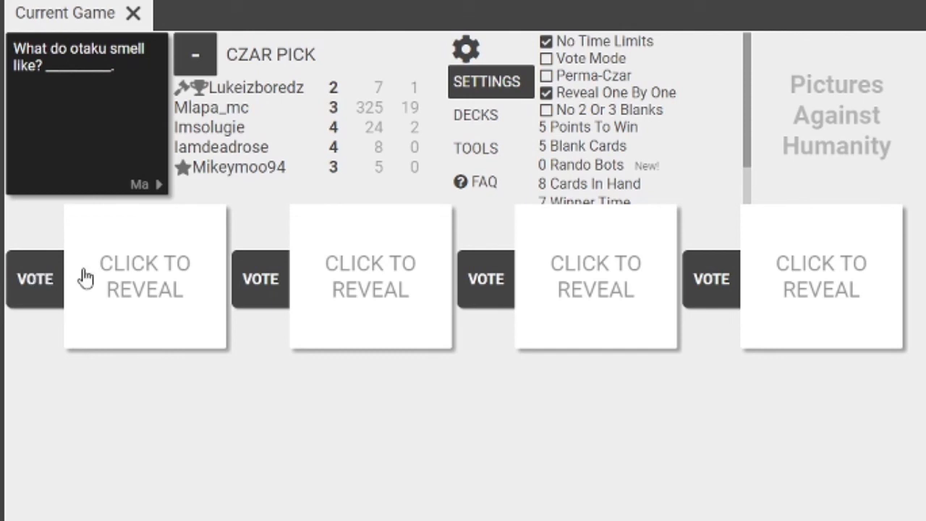
Reveal all four submitted answers to the otaku-smell prompt, ending with "sweat and doritos".
click(156, 278)
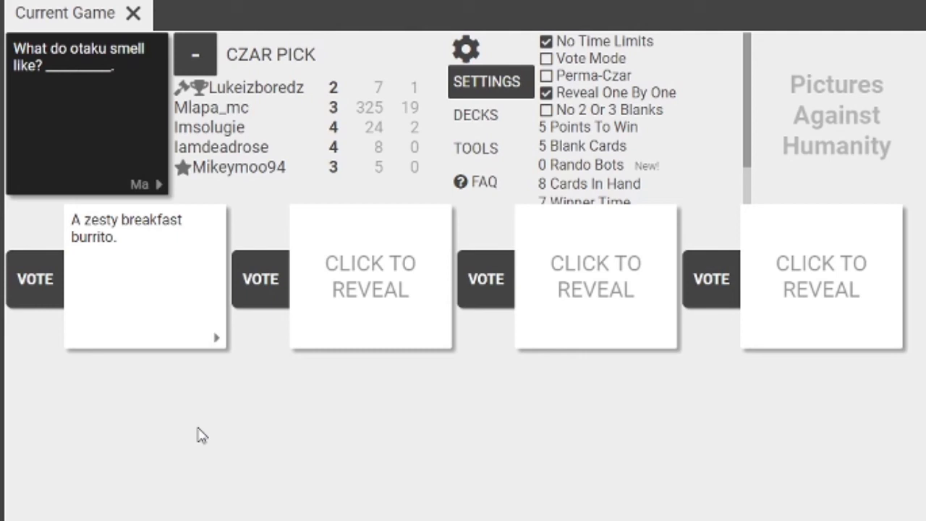
click(409, 287)
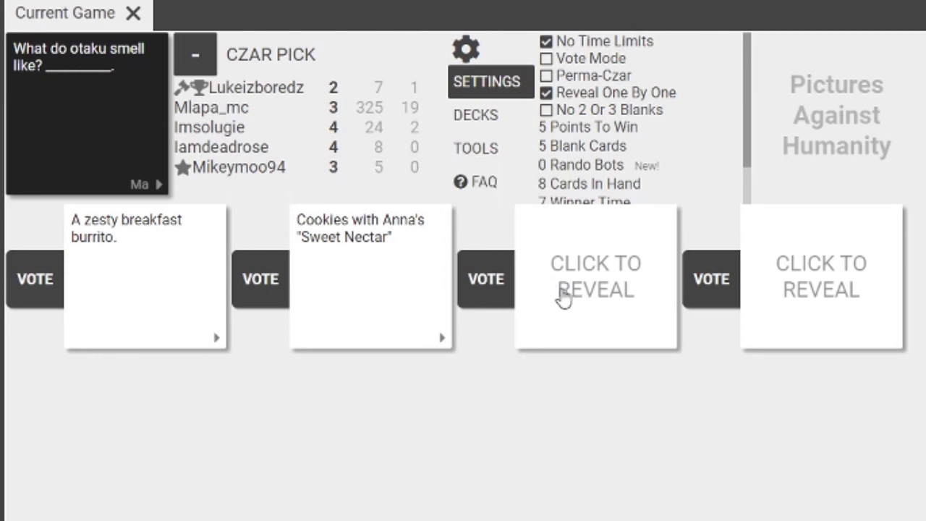
click(603, 265)
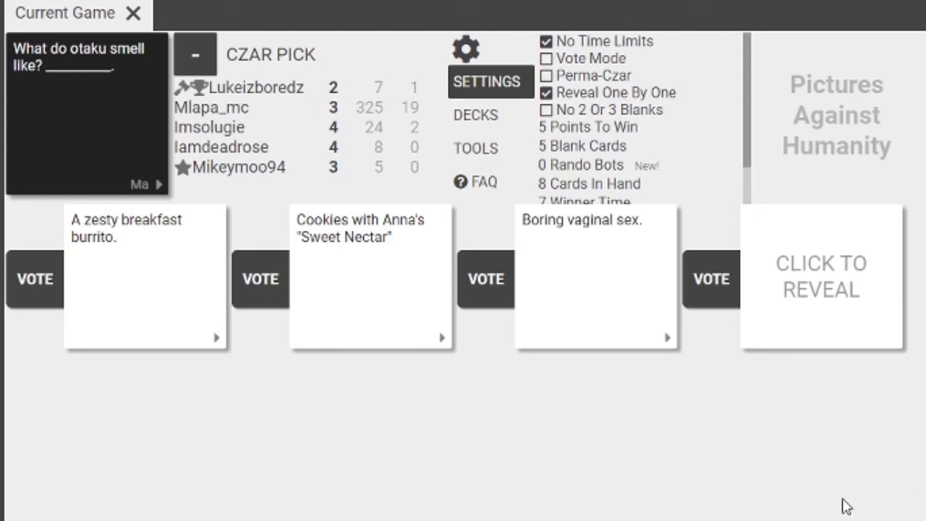
click(893, 268)
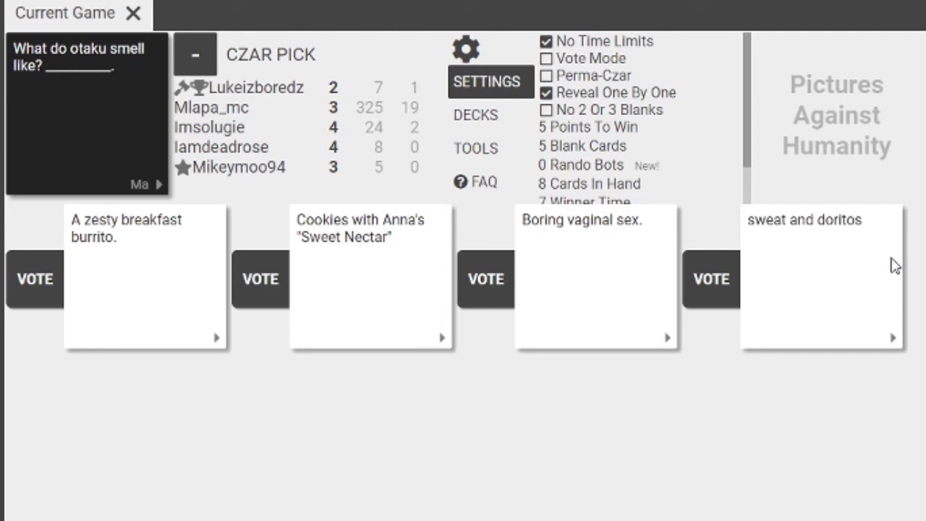
Vote for "A zesty breakfast burrito." as the winning answer.
click(35, 282)
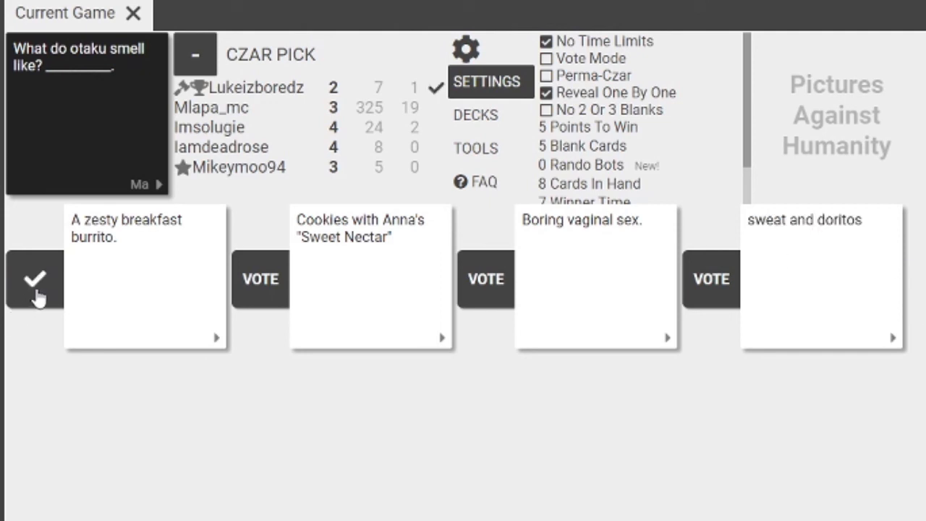